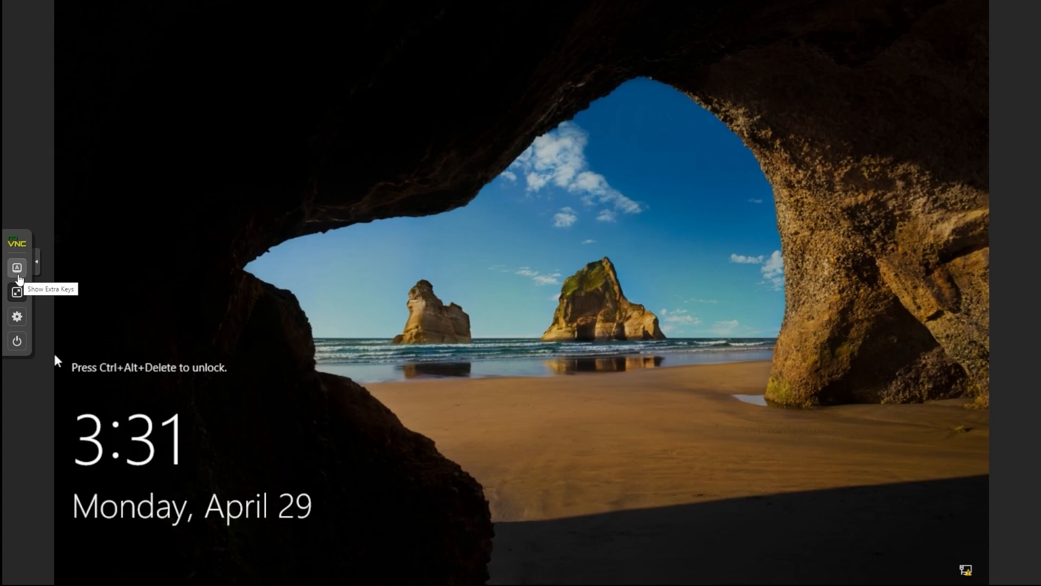
- Unlock the remote server and sign in as Administrator with the account password
left_click(18, 278)
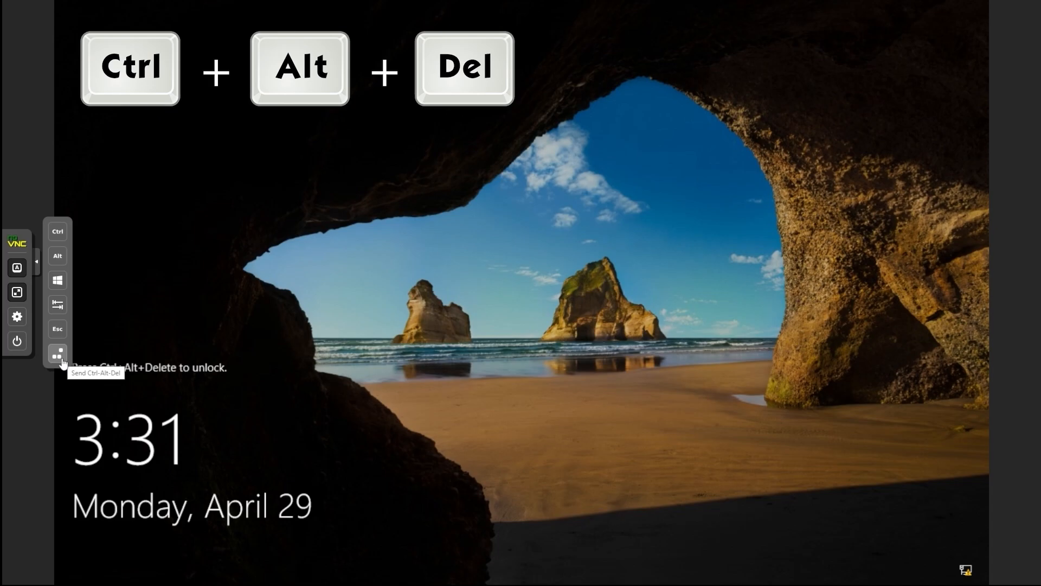
left_click(60, 357)
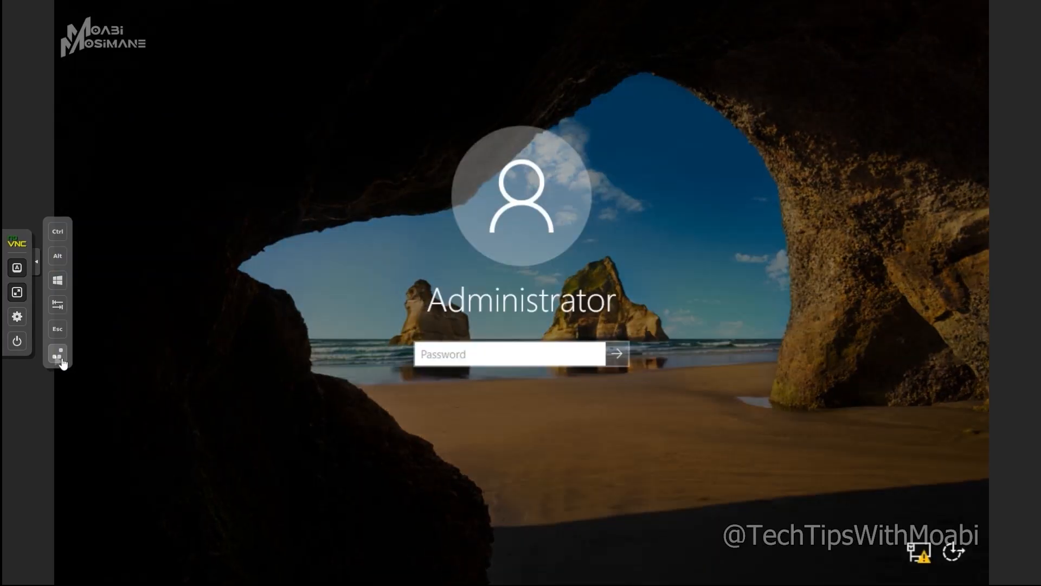
type("••••••••")
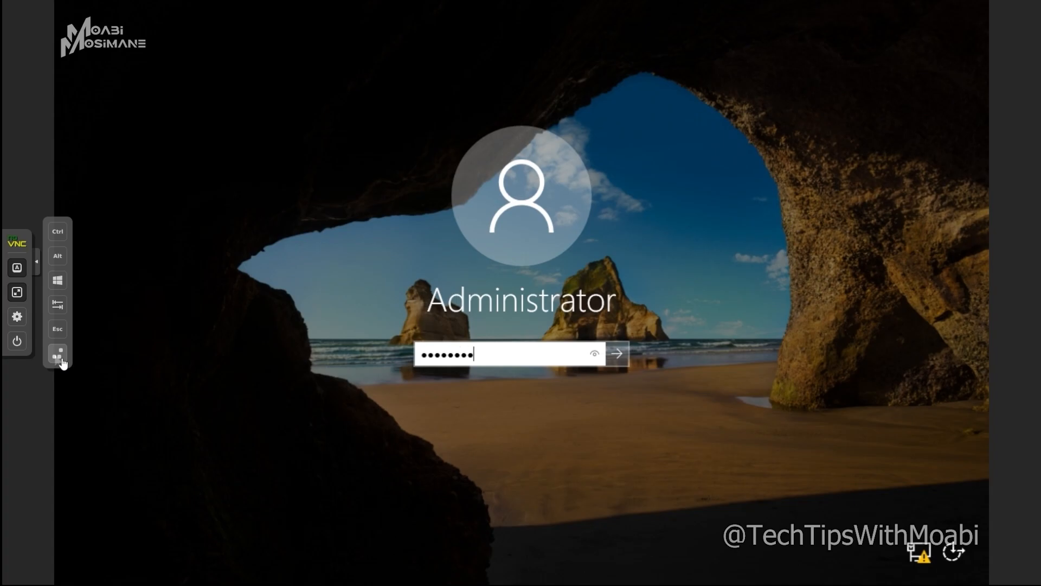
key("Return")
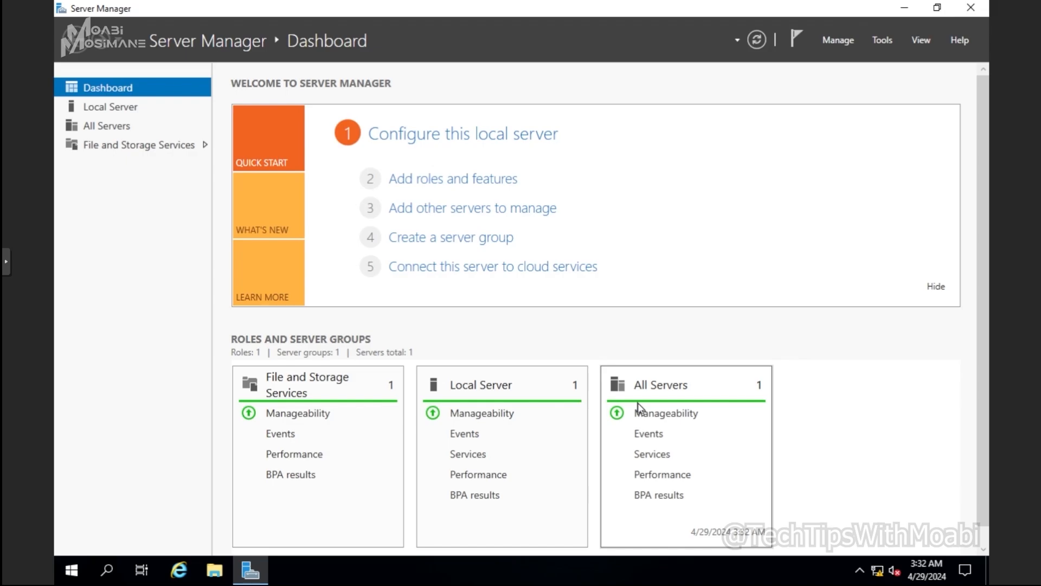
- Close Server Manager and launch it again
left_click(982, 8)
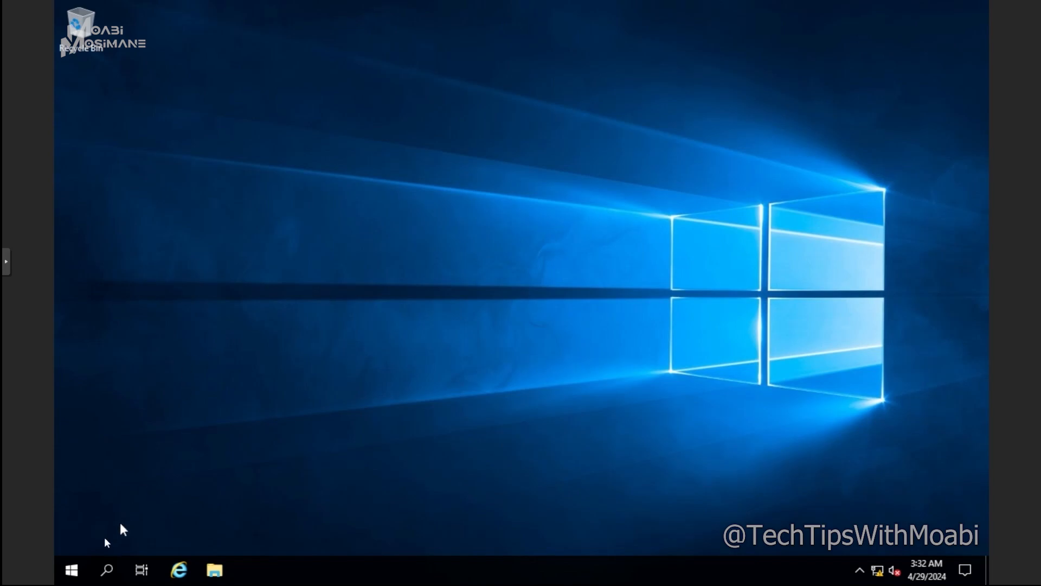
left_click(72, 574)
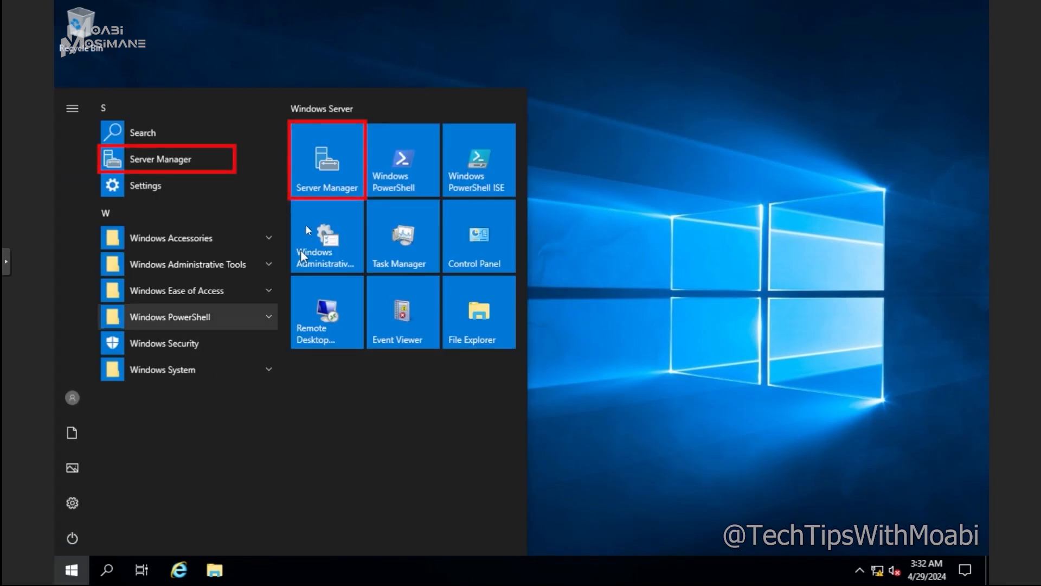
left_click(324, 154)
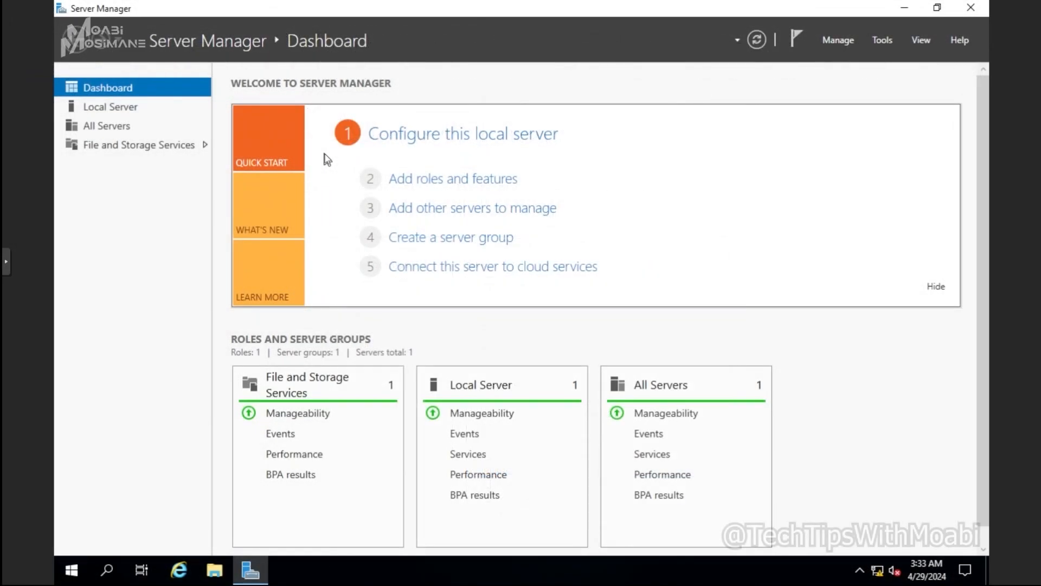
- Start adding roles and features with a role-based or feature-based installation, choosing HomeDC from the server pool as destination
left_click(838, 39)
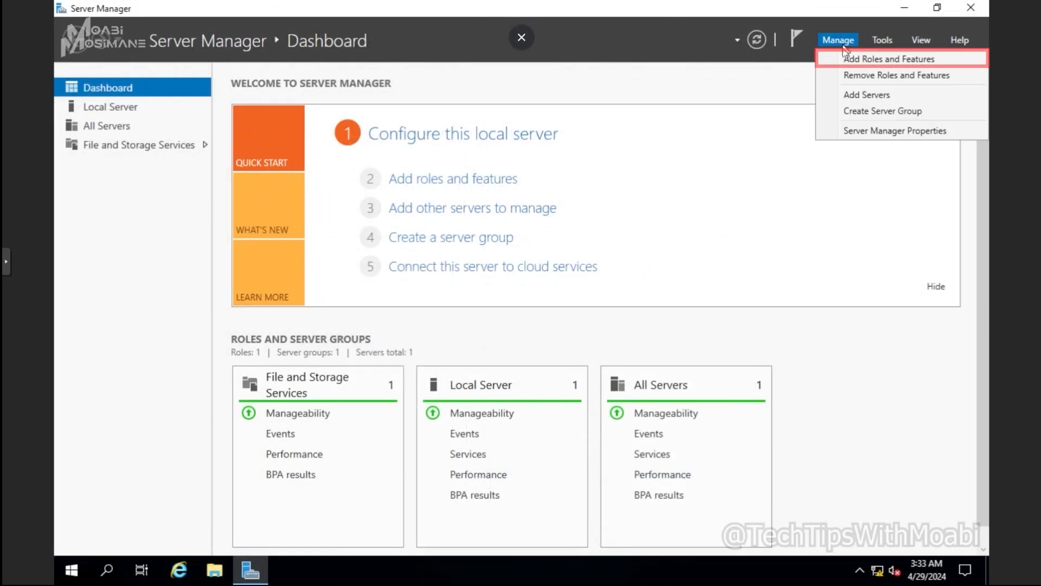
left_click(840, 59)
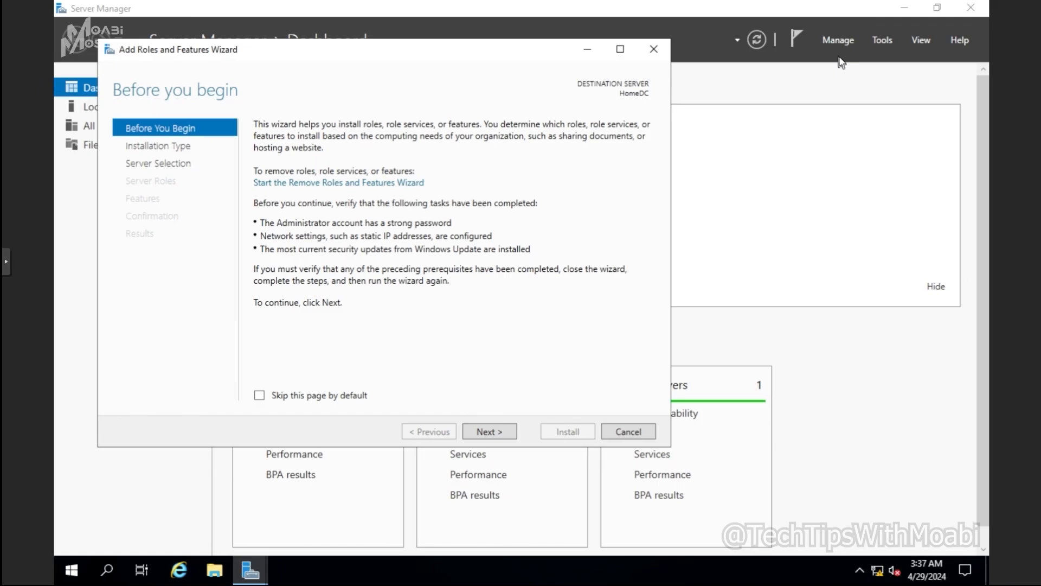
left_click(490, 432)
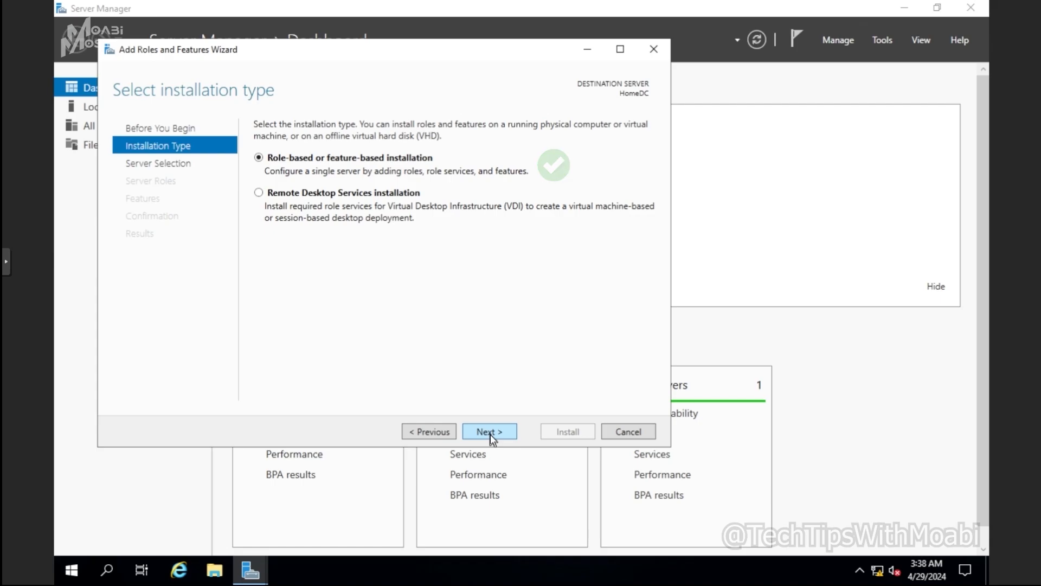
left_click(491, 435)
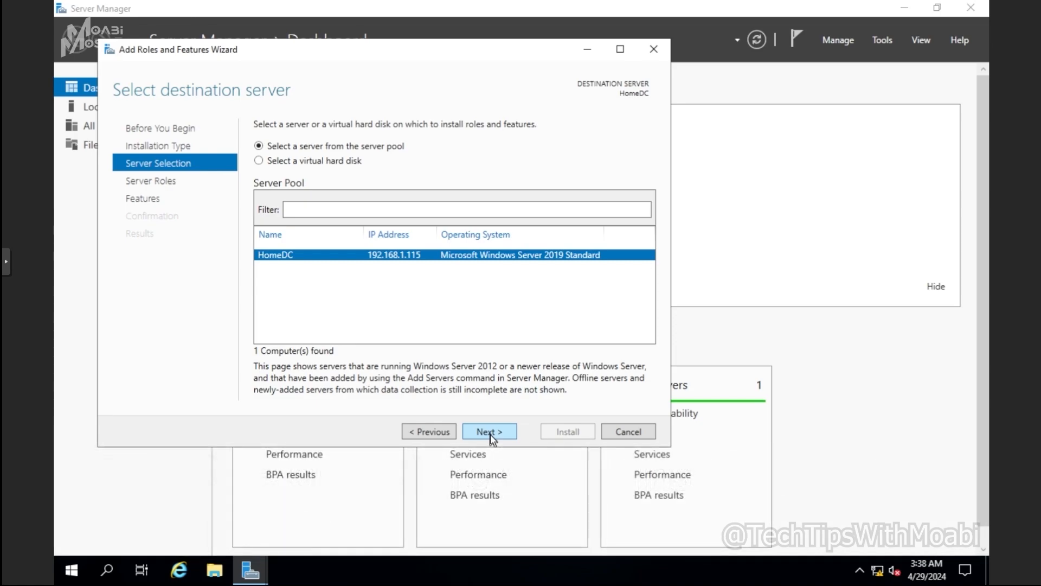
left_click(305, 163)
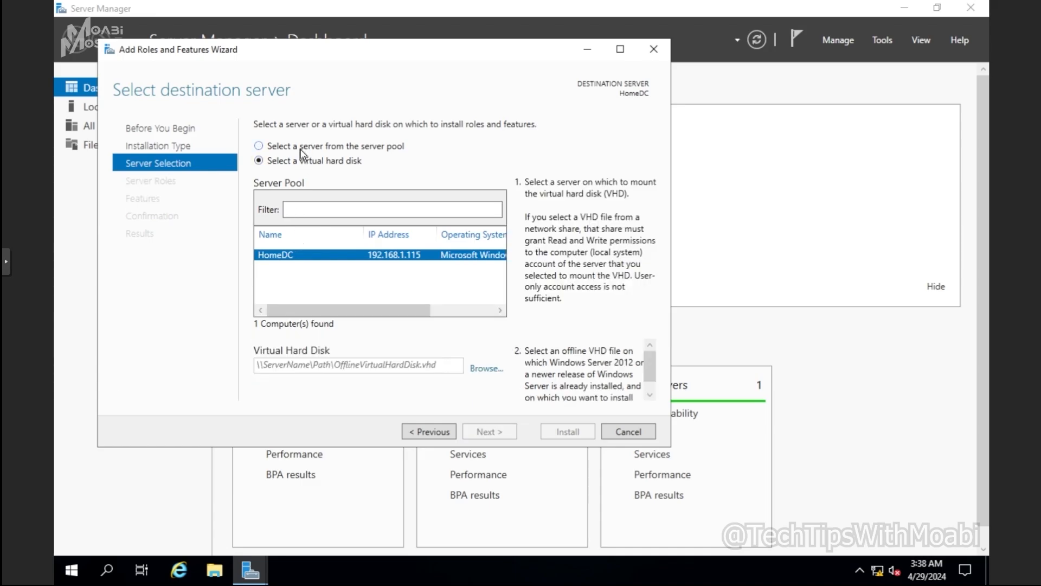
left_click(302, 146)
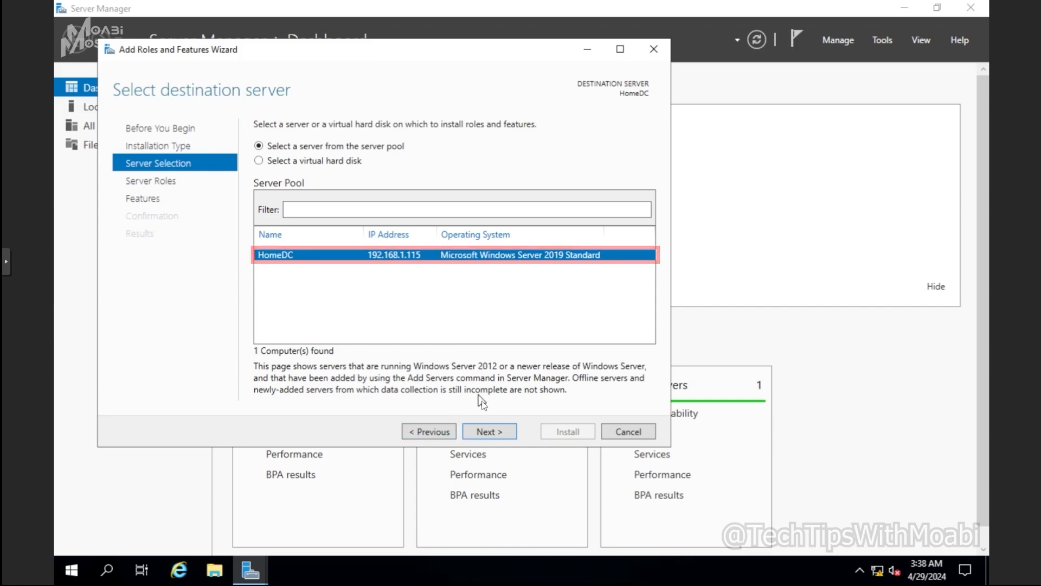
left_click(489, 432)
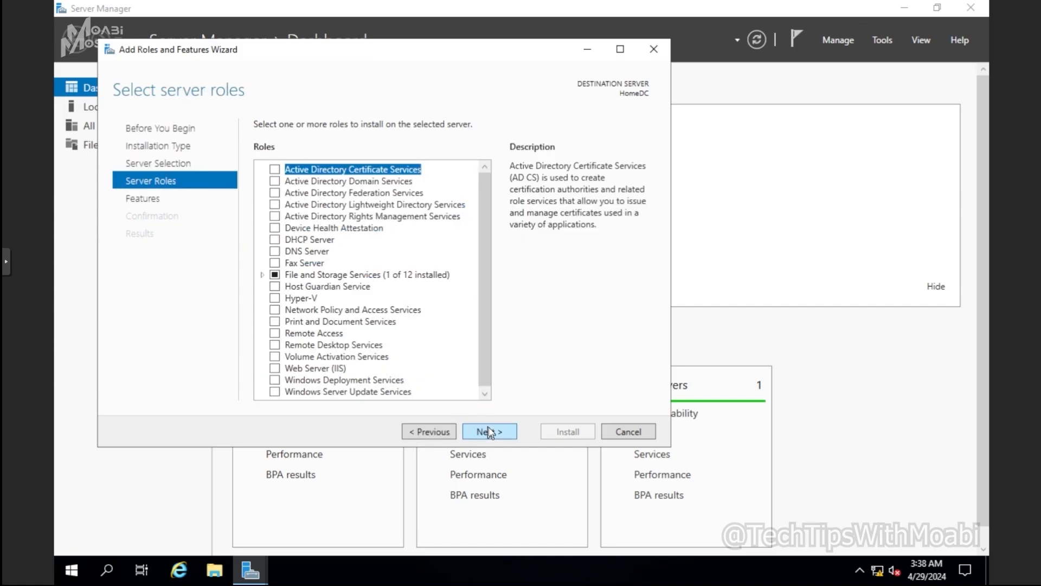
- Select the Active Directory Domain Services role with its required features and management tools, and continue to feature selection
left_click(275, 182)
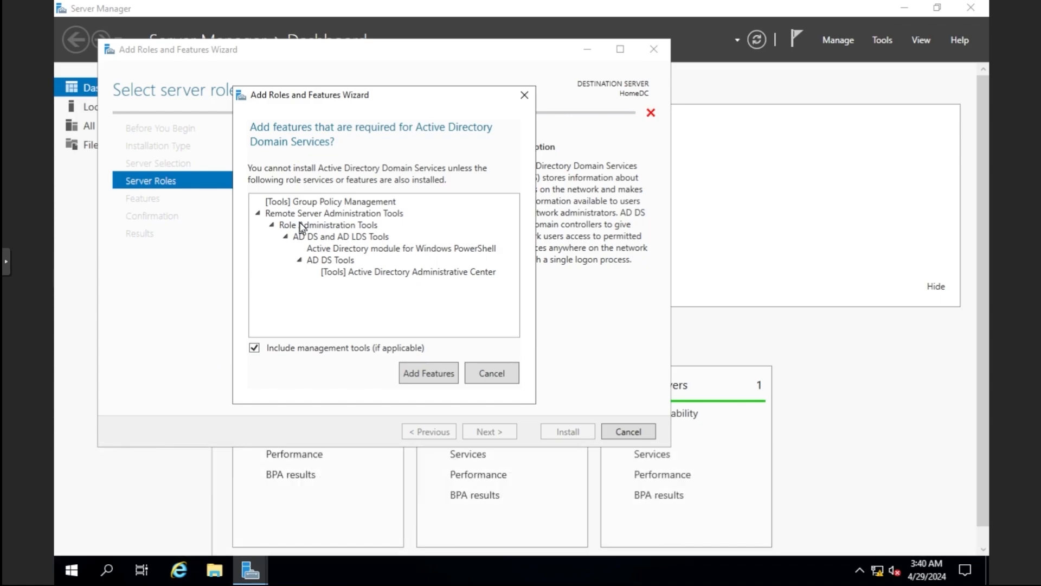
left_click(430, 380)
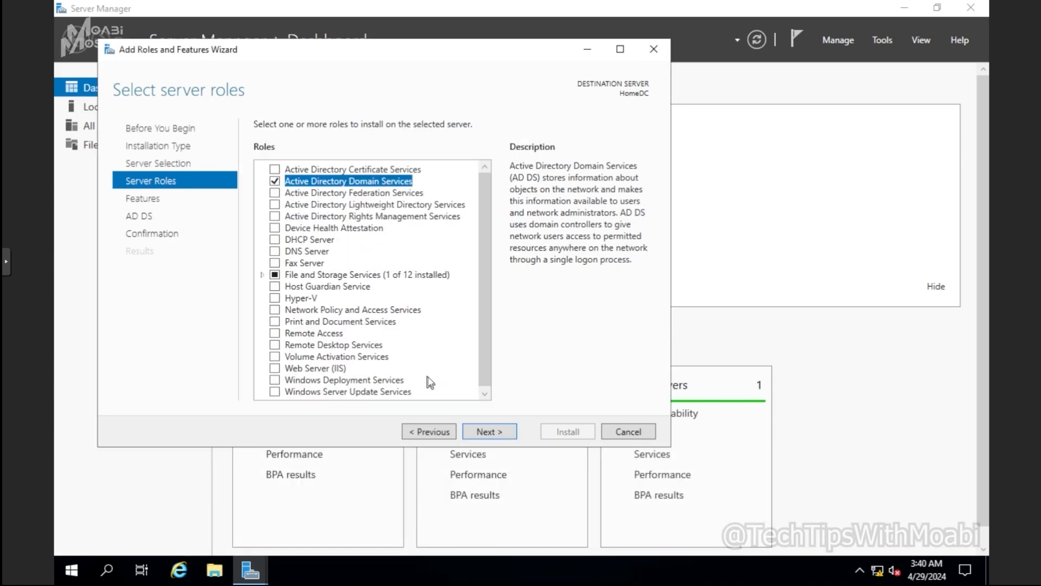
left_click(504, 434)
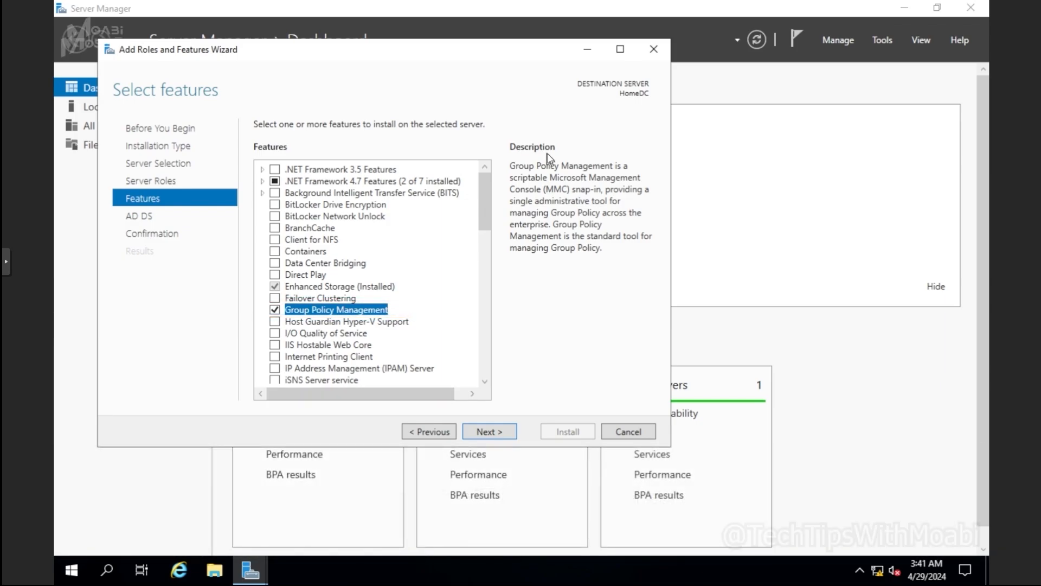
- Set the wizard aside to examine the dashboard and the available administration tools, and return to feature selection
left_click(588, 50)
scroll(548, 347, "down", 1)
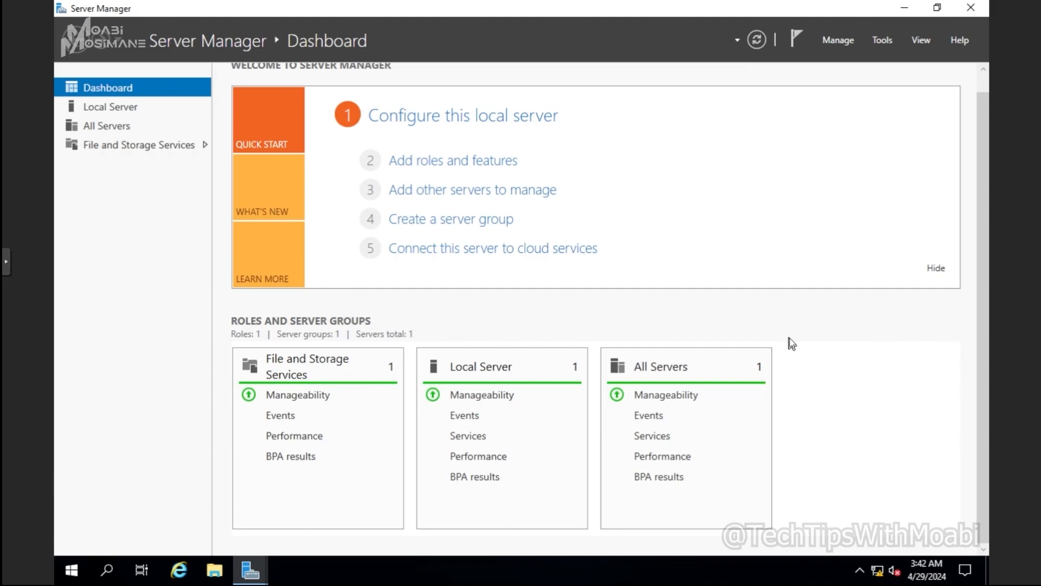
left_click(884, 41)
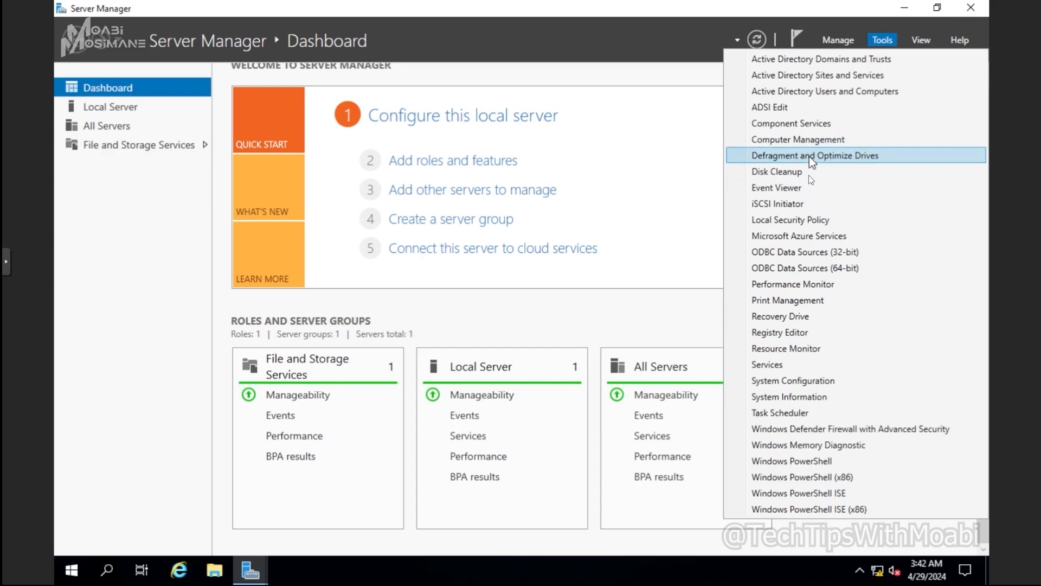
left_click(684, 303)
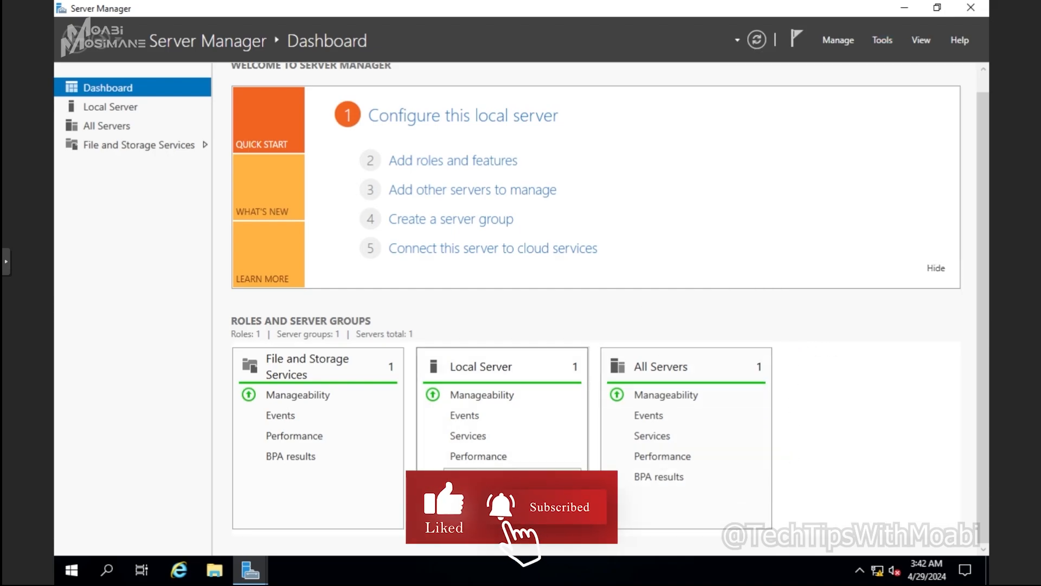
left_click(250, 574)
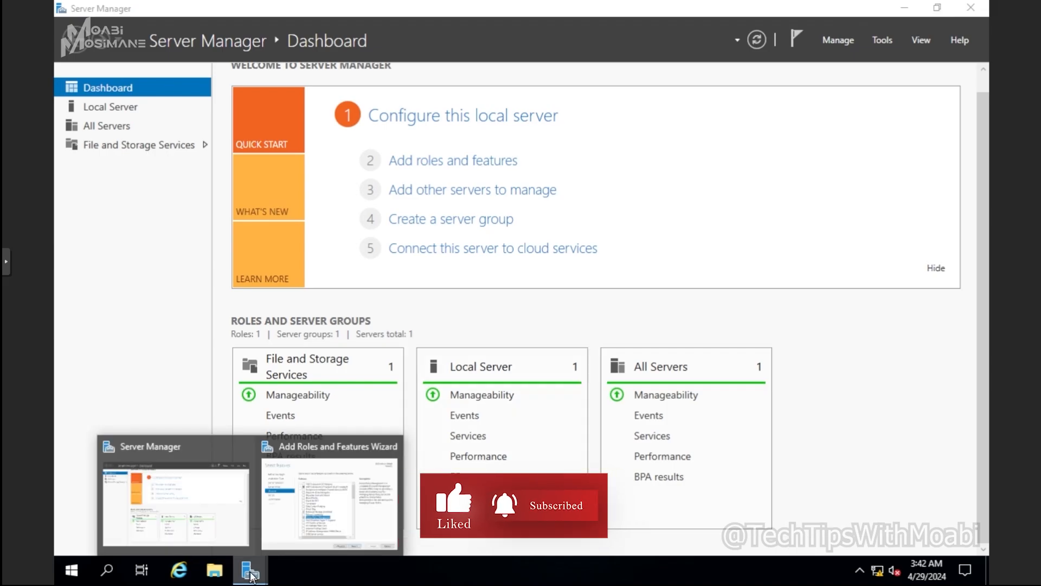
left_click(315, 510)
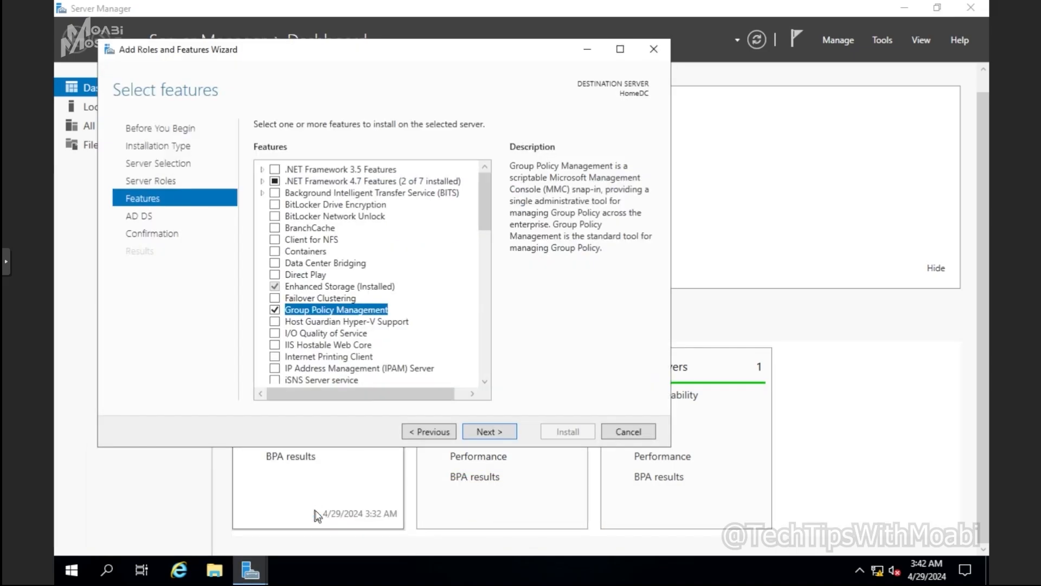
- Keep the preselected features, allow automatic server restart if required, start the installation, and close the wizard
left_click(504, 430)
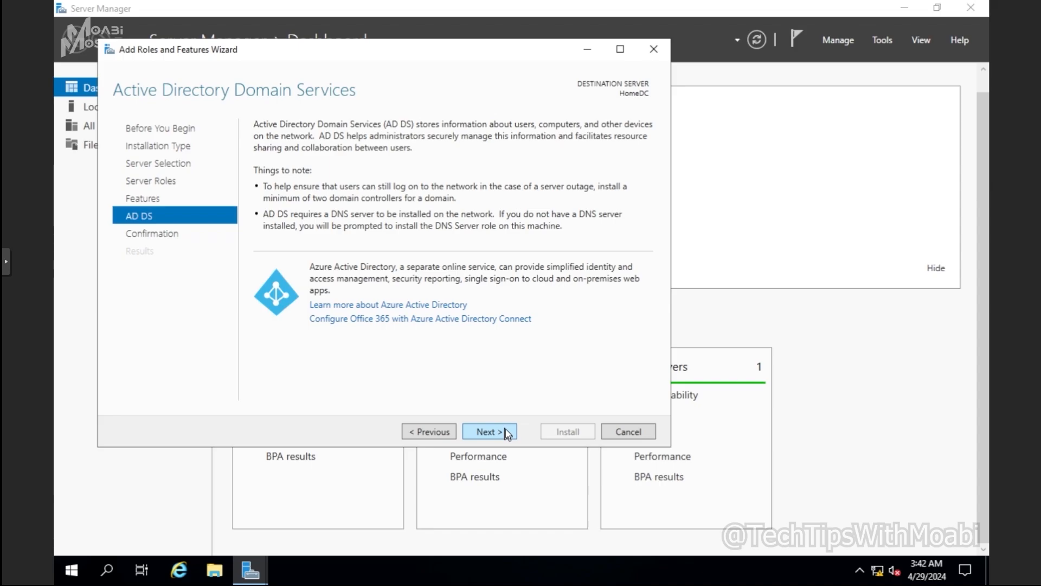
left_click(506, 428)
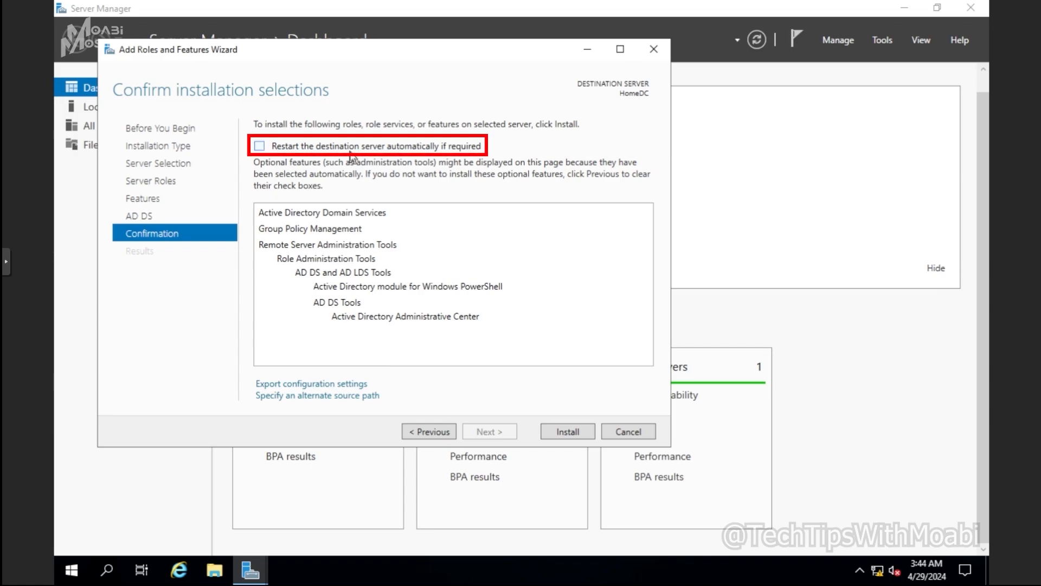
left_click(261, 146)
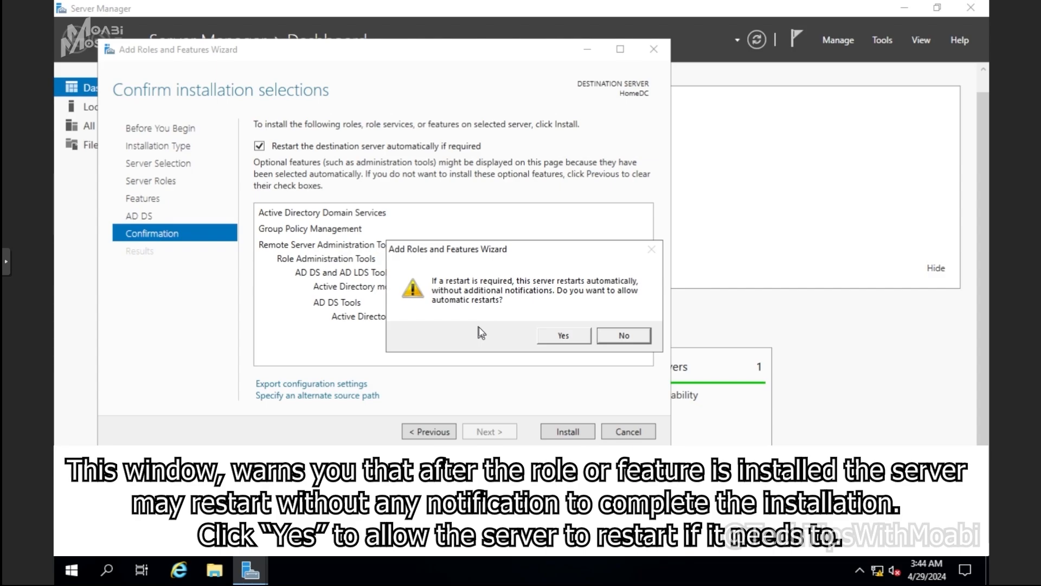
left_click(548, 337)
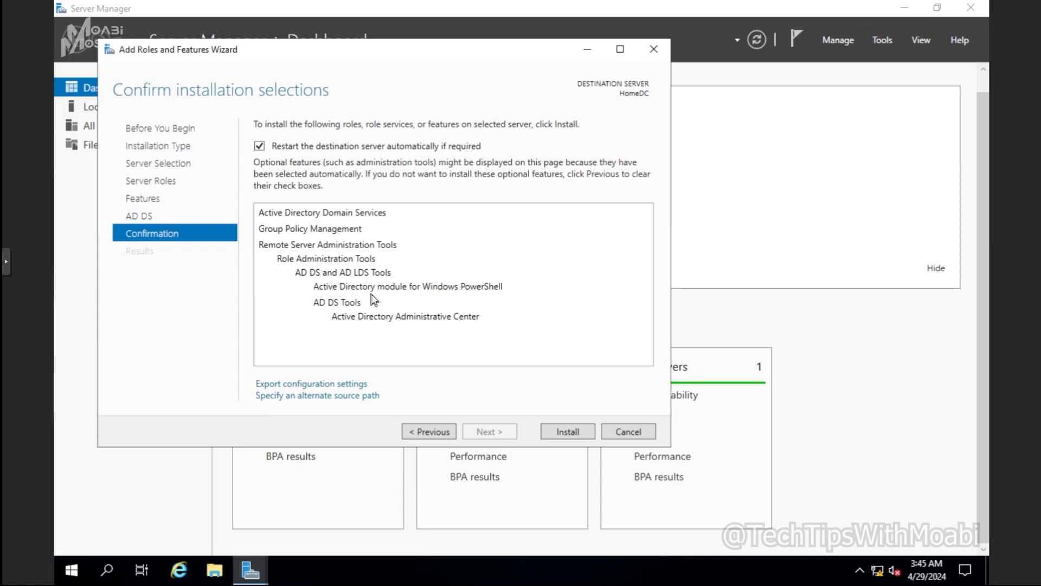
left_click(565, 431)
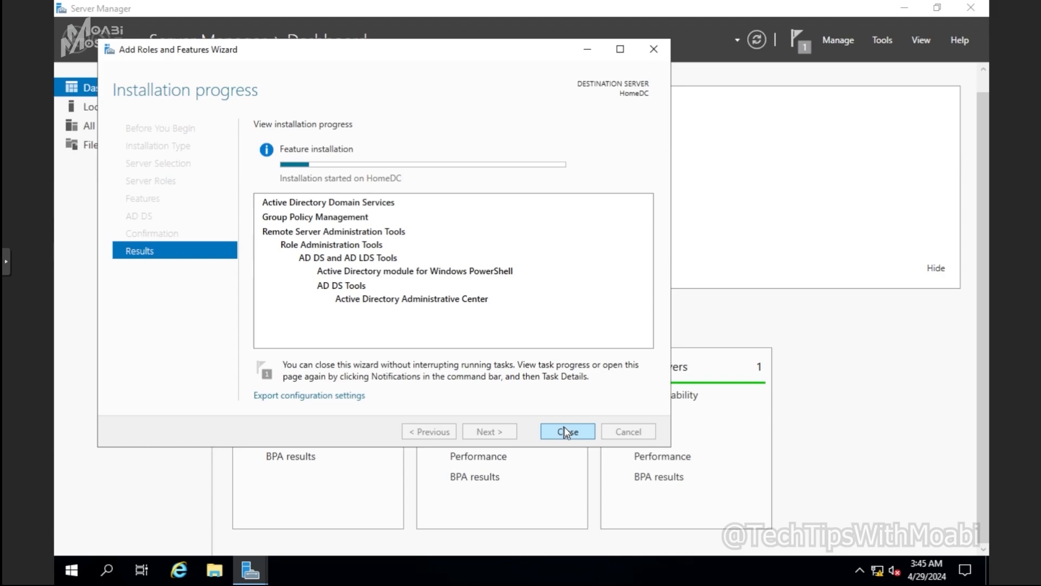
left_click(564, 432)
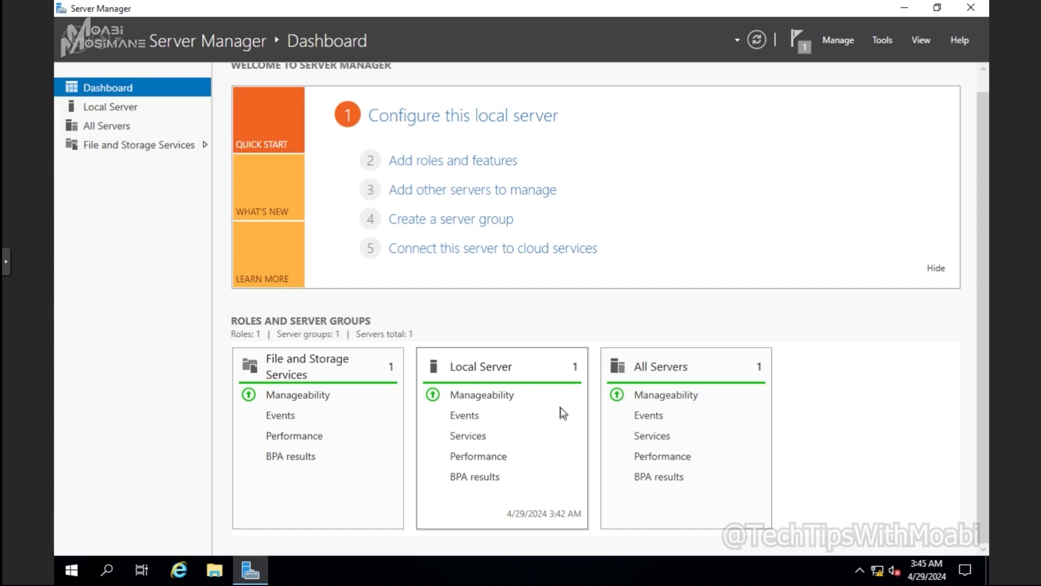
- Check the progress of the running feature installation from the notifications and close its progress window
left_click(803, 46)
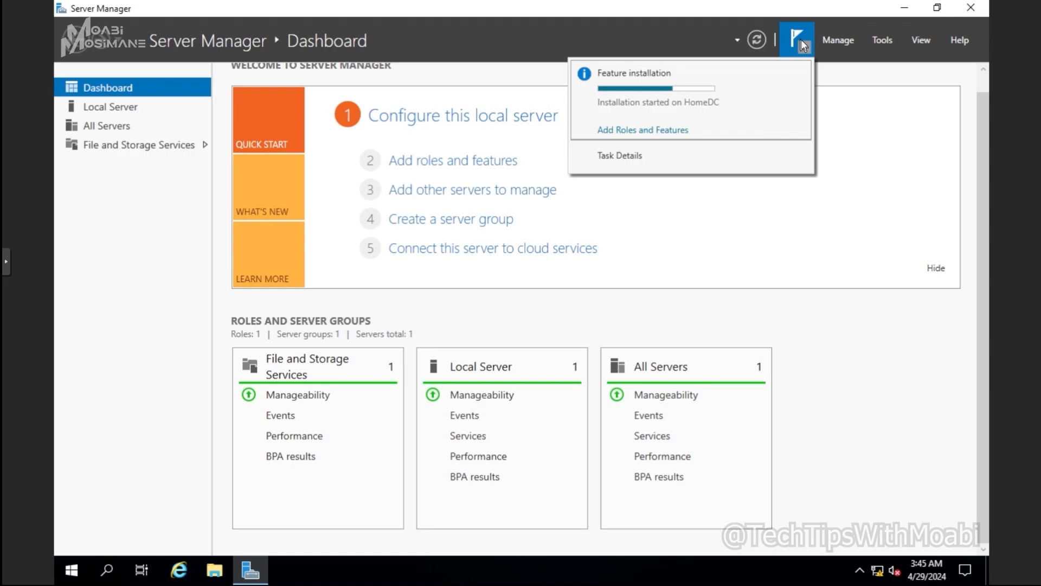
left_click(643, 131)
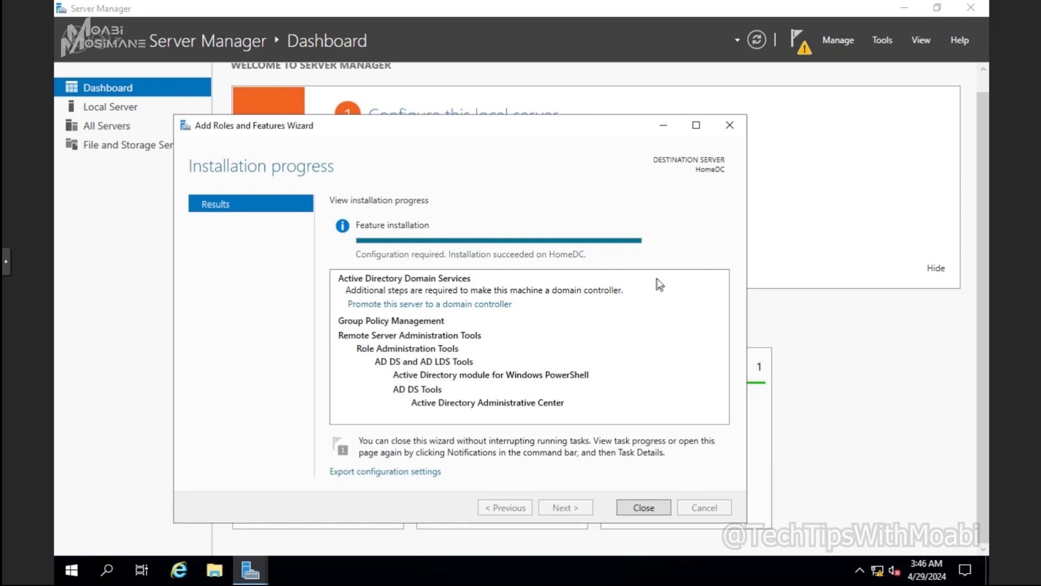
left_click(643, 507)
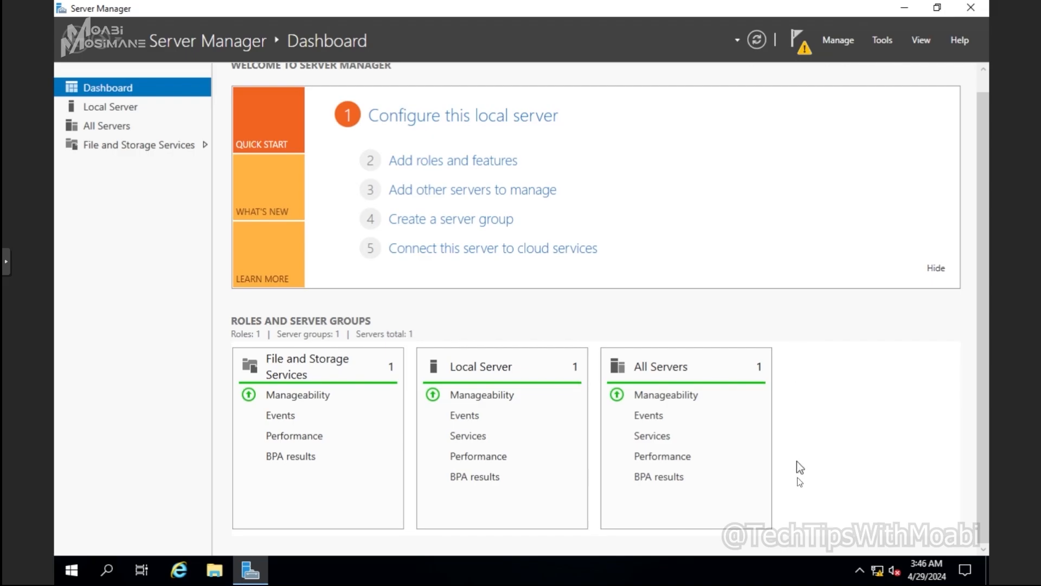
- Refresh the dashboard and open the task details of the configuration notice for AD DS
left_click(758, 41)
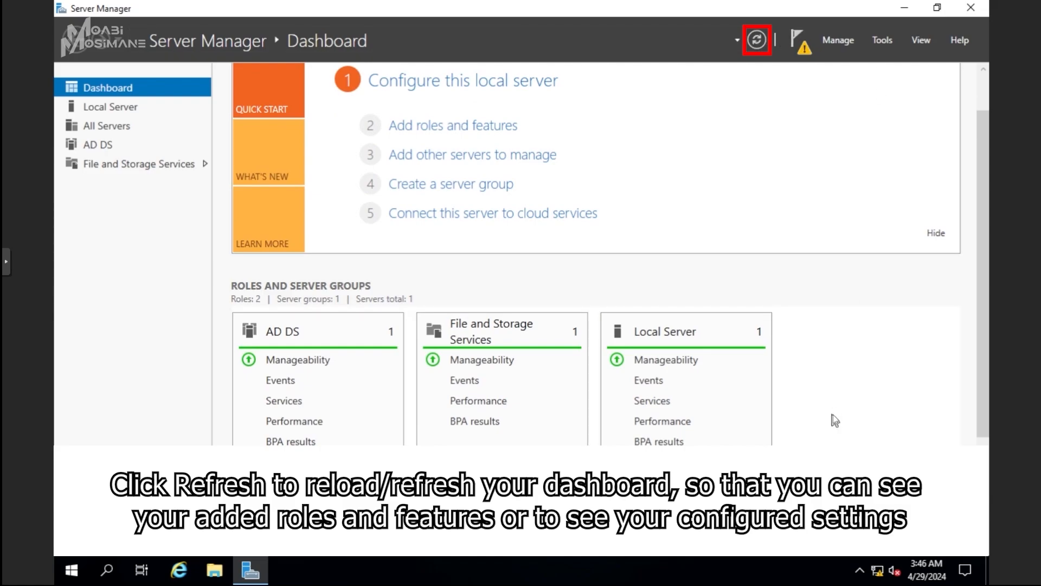
scroll(846, 390, "down", 3)
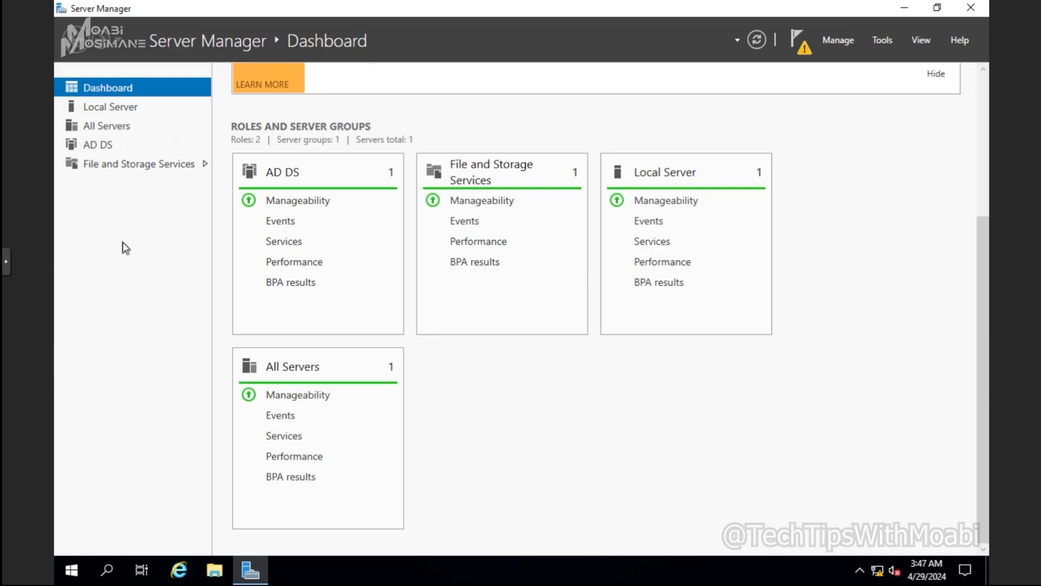
left_click(97, 146)
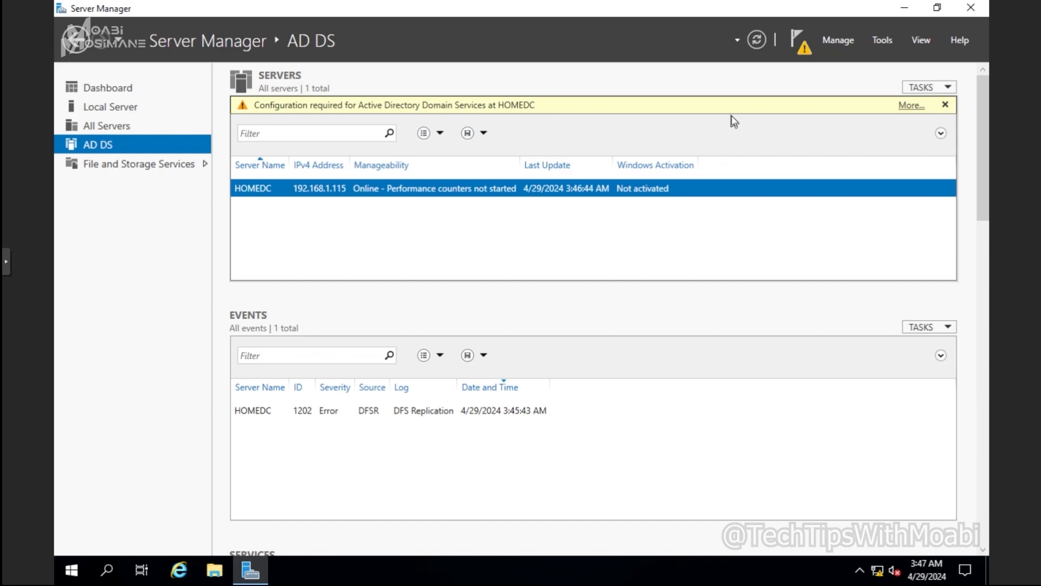
left_click(905, 107)
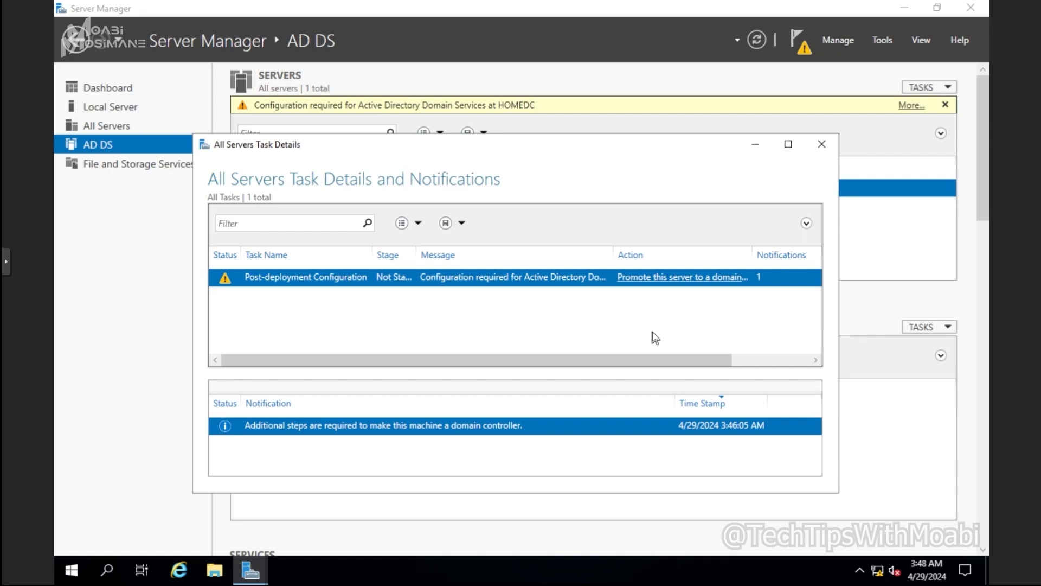
- Close the task details, try to open Group Policy Management from the installed administration tools, and close its console
left_click(821, 144)
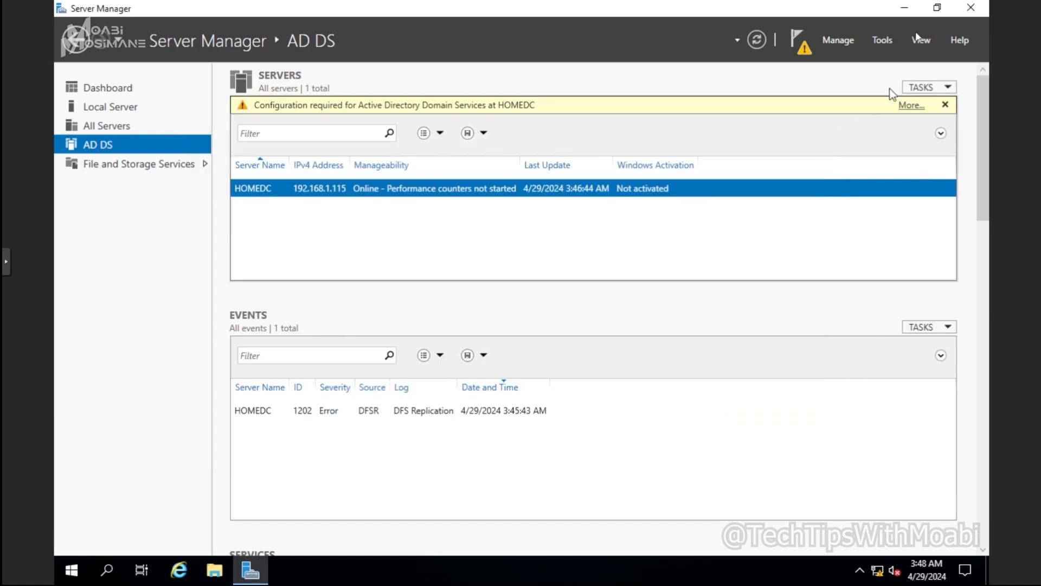
left_click(884, 40)
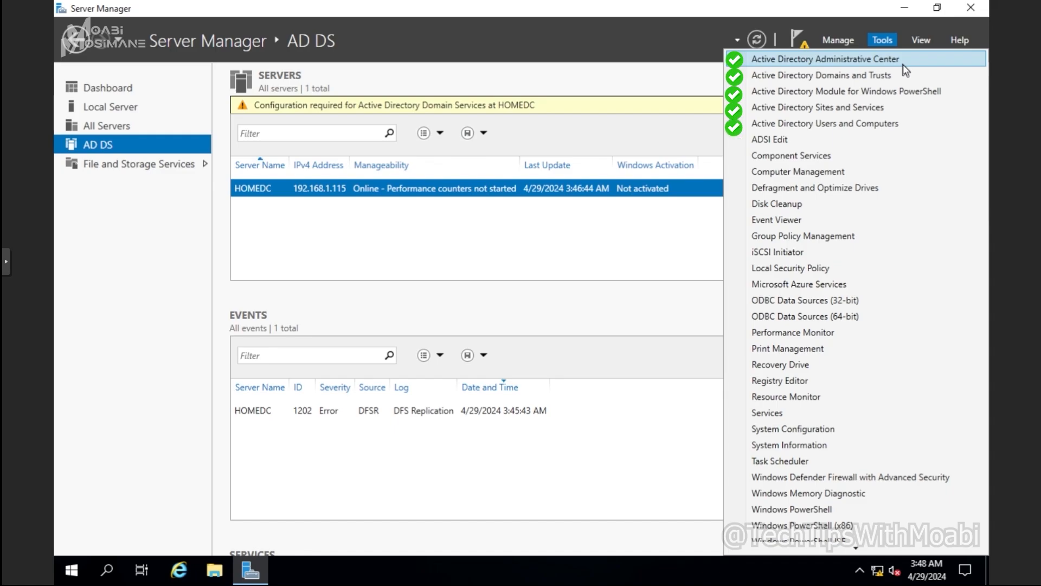
left_click(870, 242)
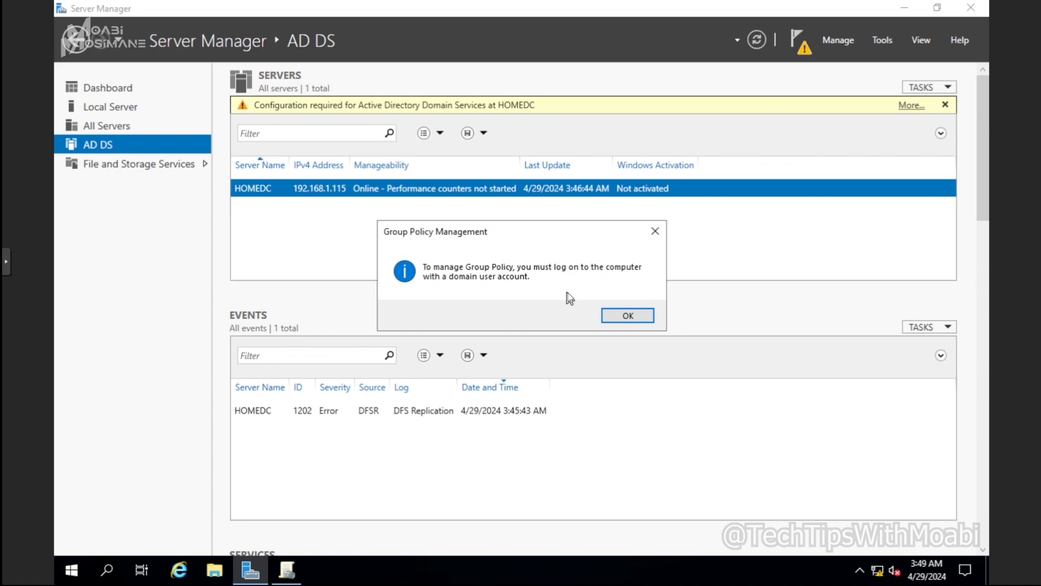
left_click(624, 317)
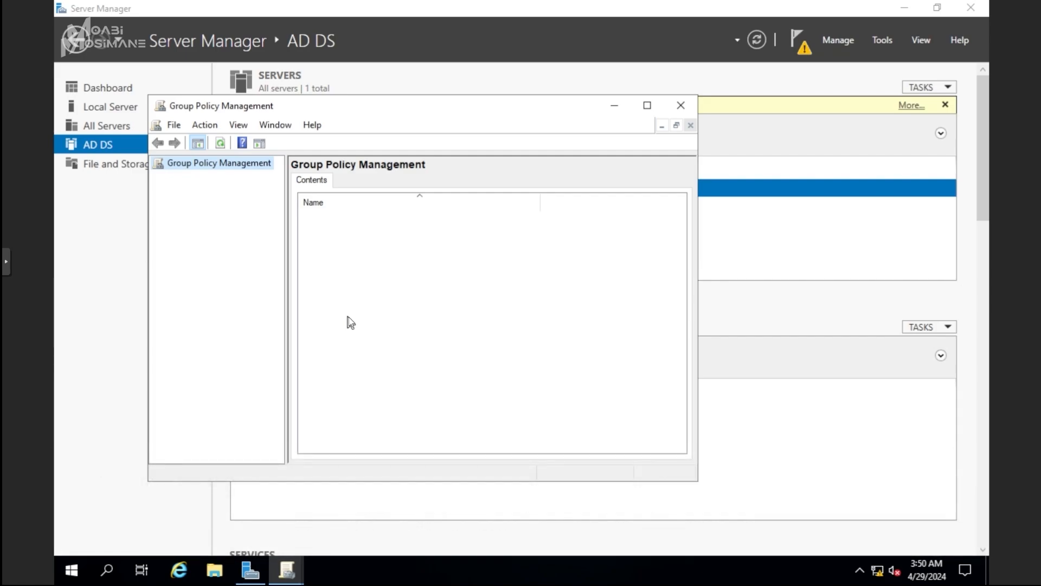
left_click(684, 106)
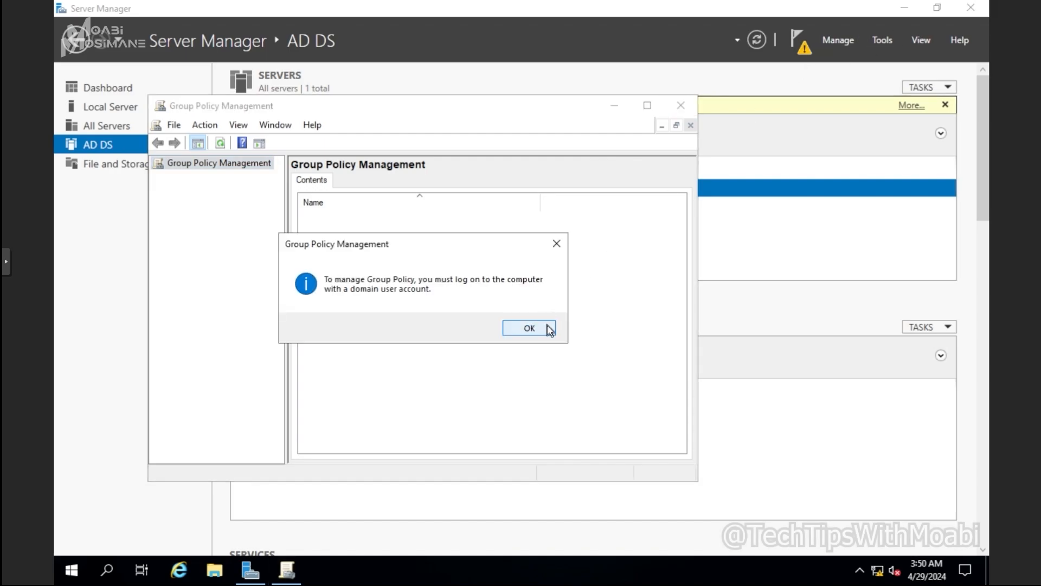
left_click(540, 328)
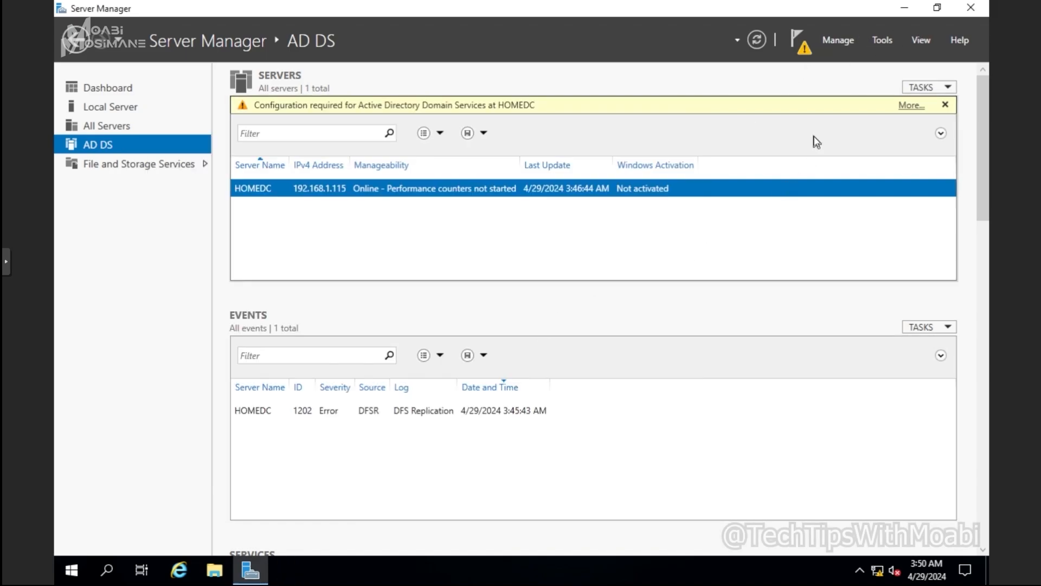
- Return to the dashboard to view the roles and server groups, and briefly open and close the Add Roles and Features Wizard
left_click(111, 88)
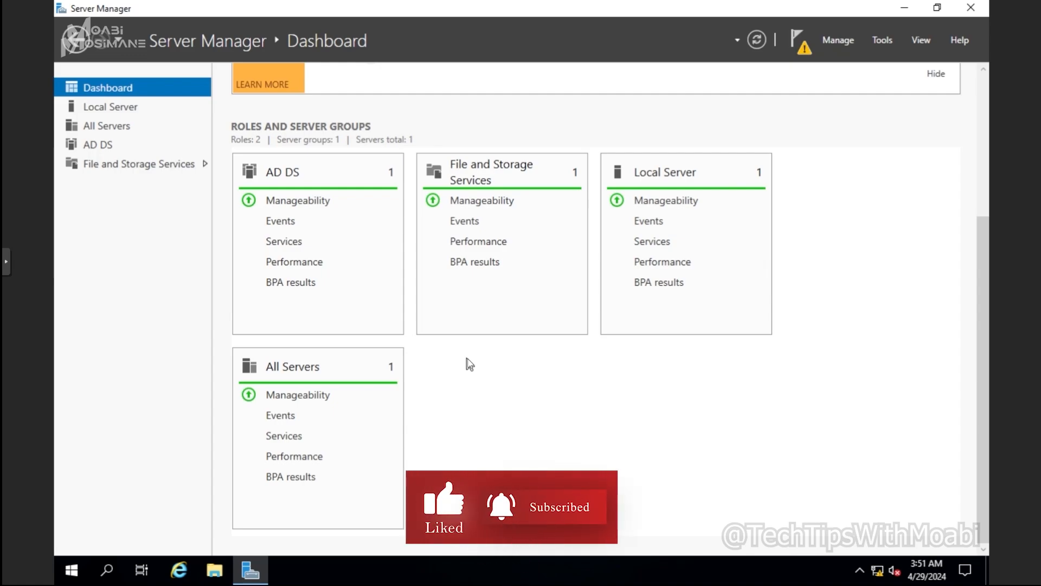
left_click(845, 40)
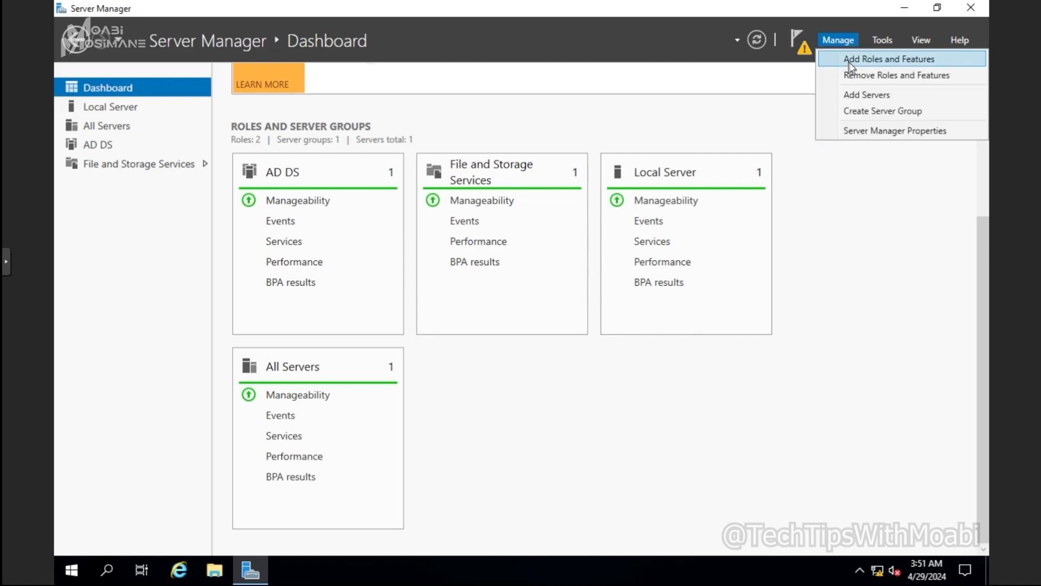
left_click(850, 63)
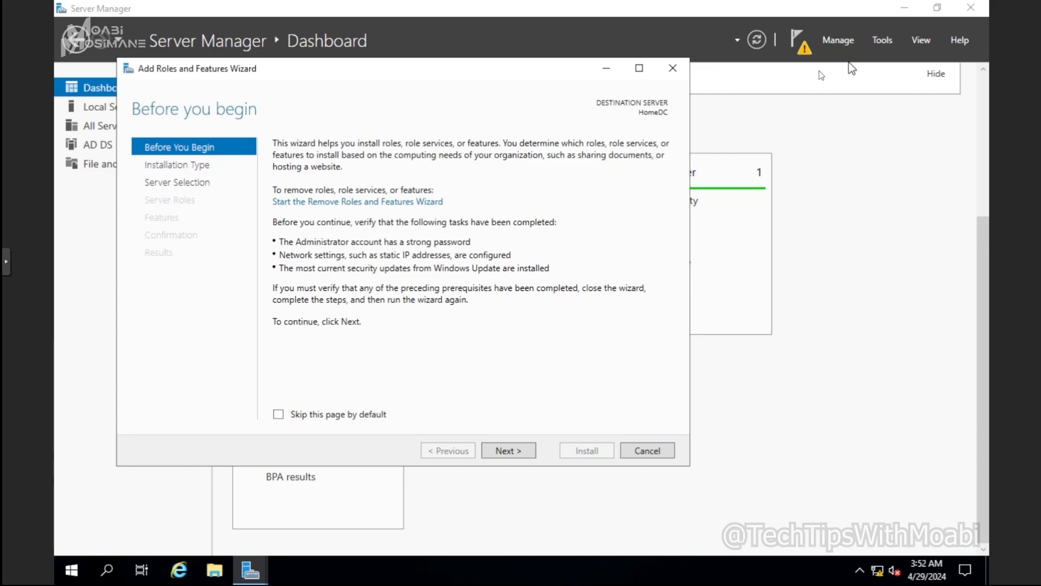
left_click(682, 68)
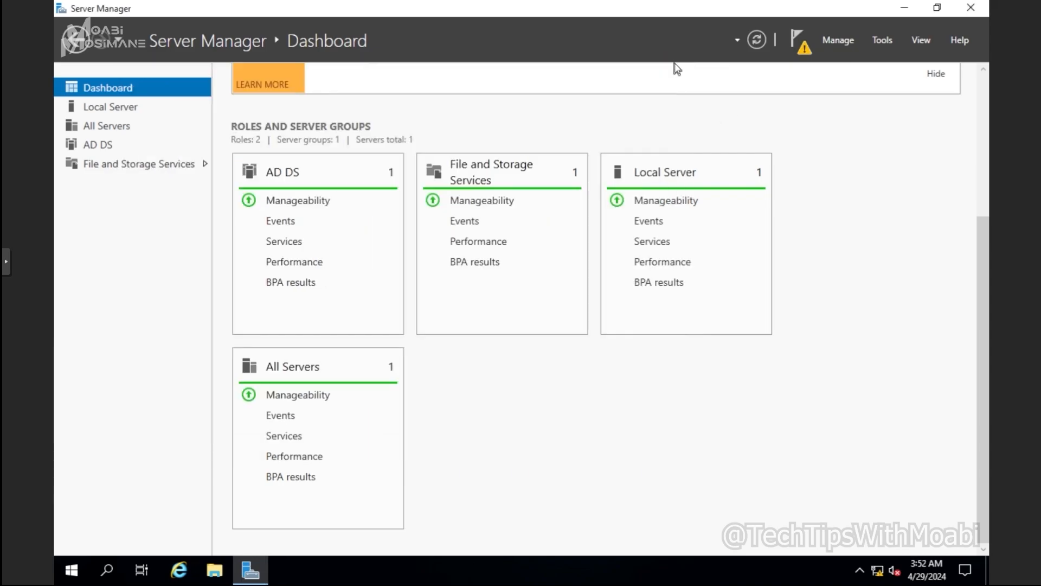